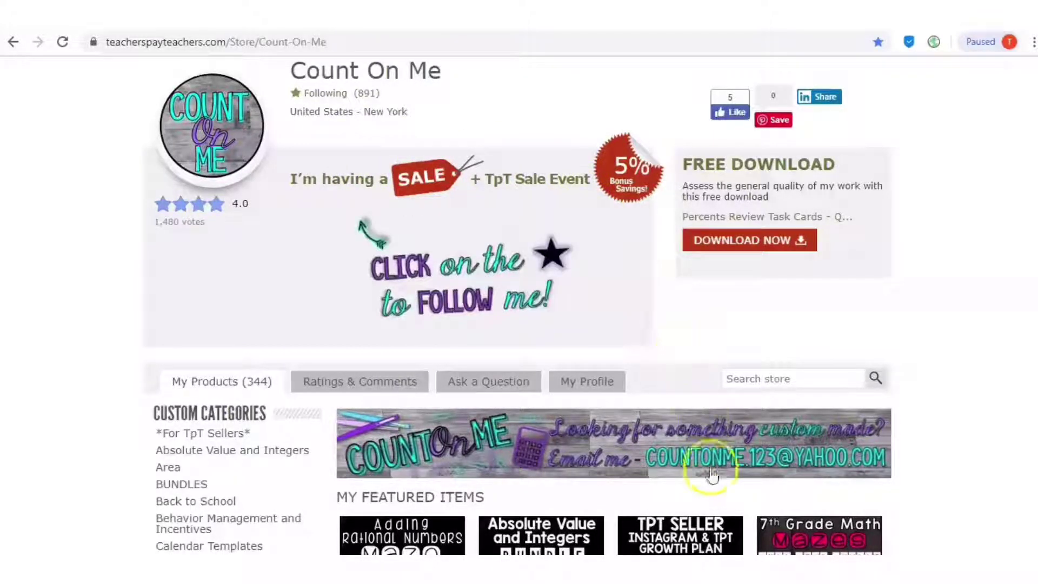
- Give Presentation1 a custom slide size of 2 in wide by 1 in tall
mouse_move(656, 551)
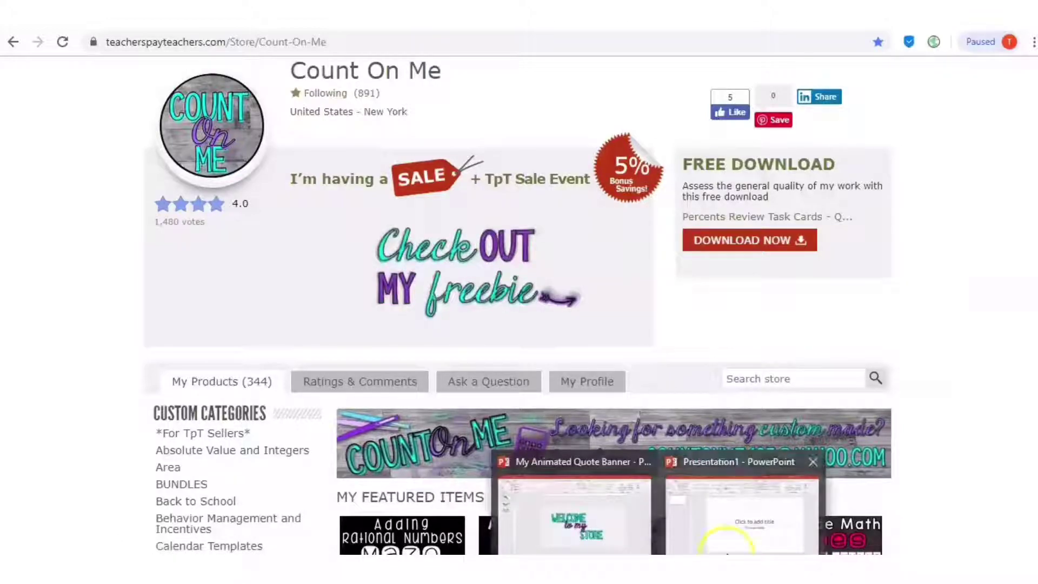
left_click(740, 508)
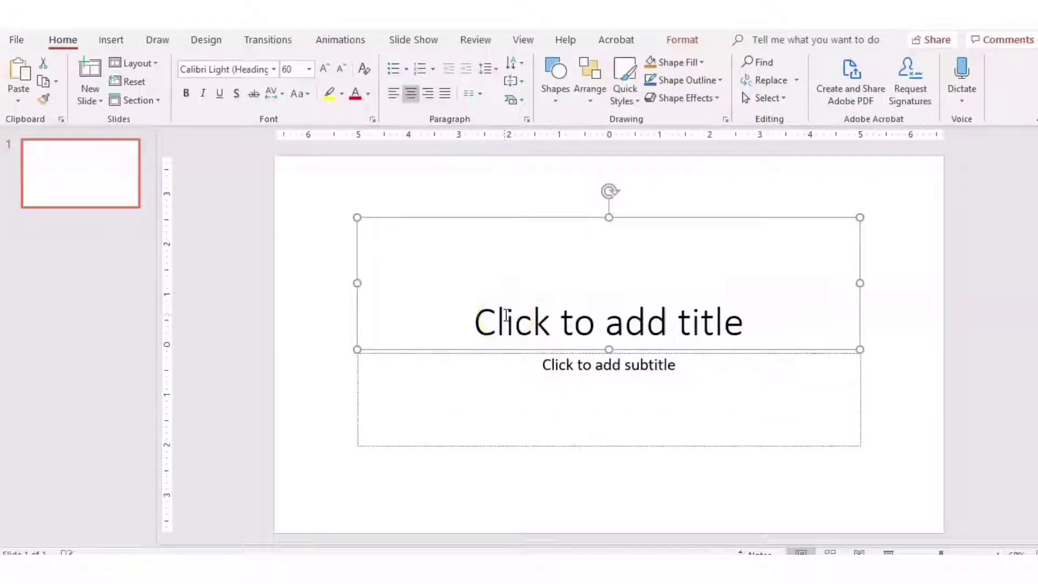
left_click(217, 46)
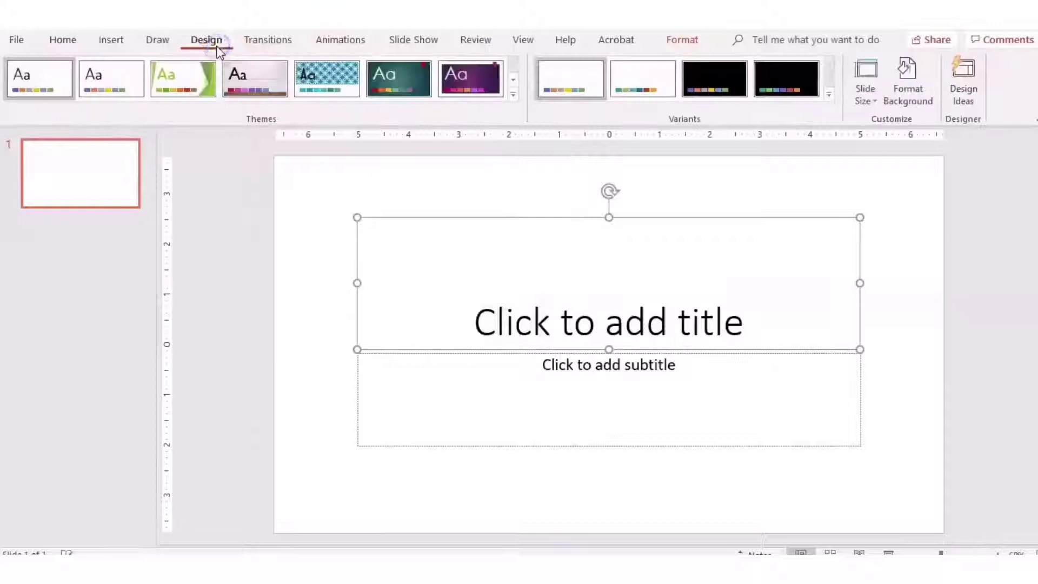
left_click(878, 103)
left_click(882, 188)
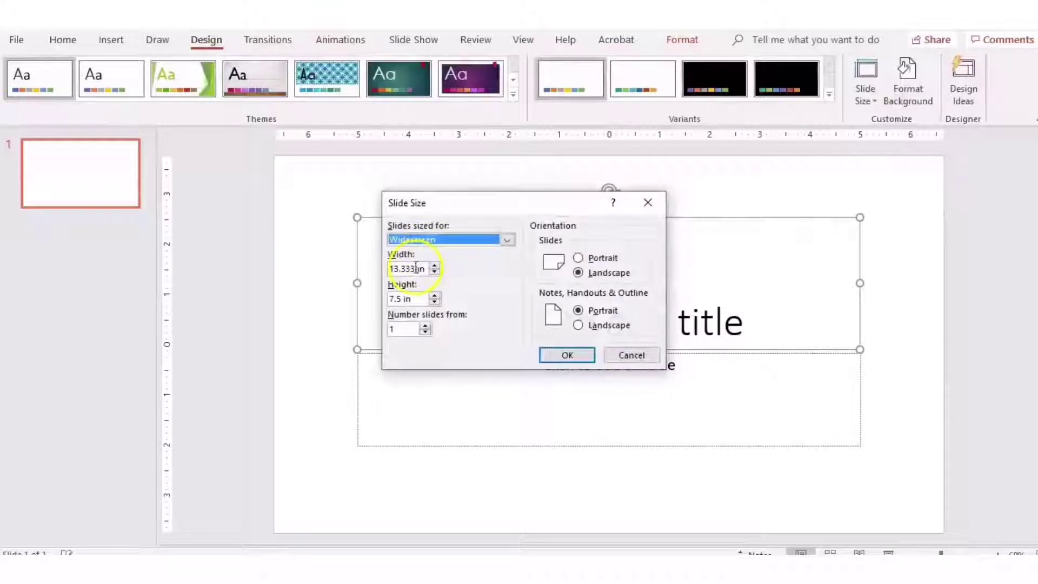
left_click(415, 268)
key("BackSpace")
key("BackSpace")
key("BackSpace")
key("BackSpace")
key("BackSpace")
key("BackSpace")
key("BackSpace")
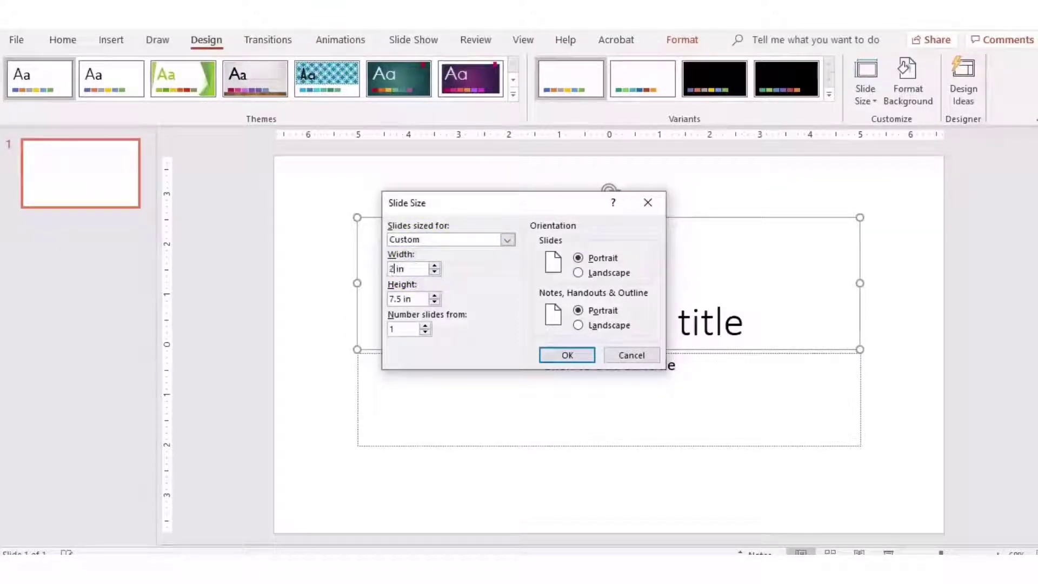
key("BackSpace")
key("BackSpace")
key("BackSpace")
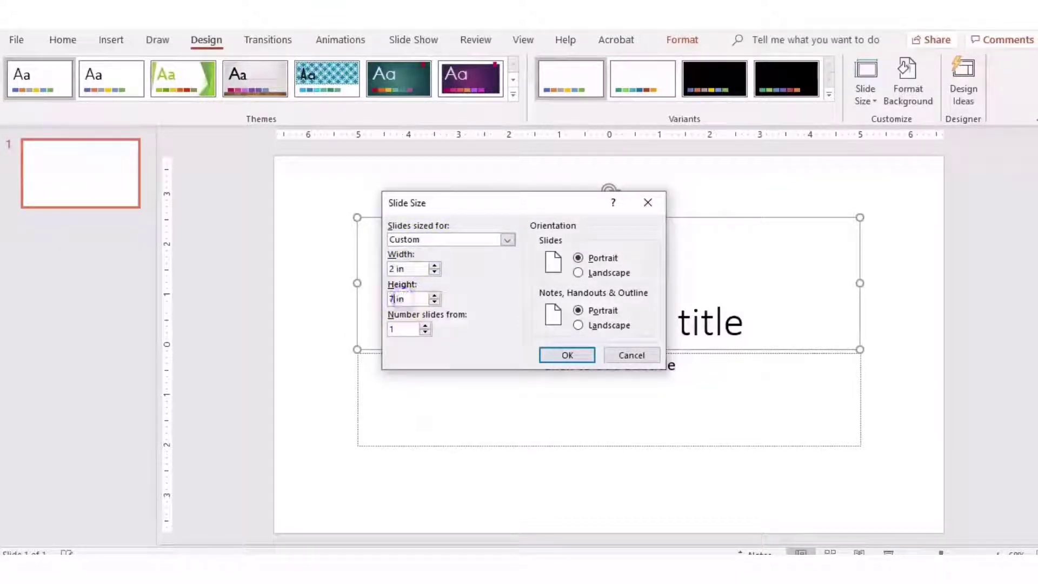
type("1")
left_click(566, 355)
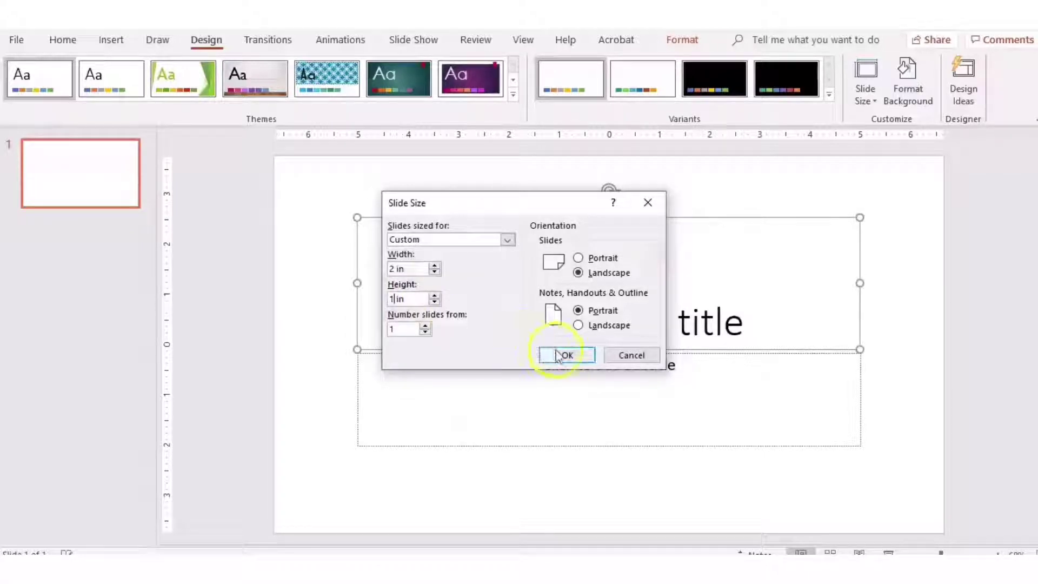
left_click(552, 389)
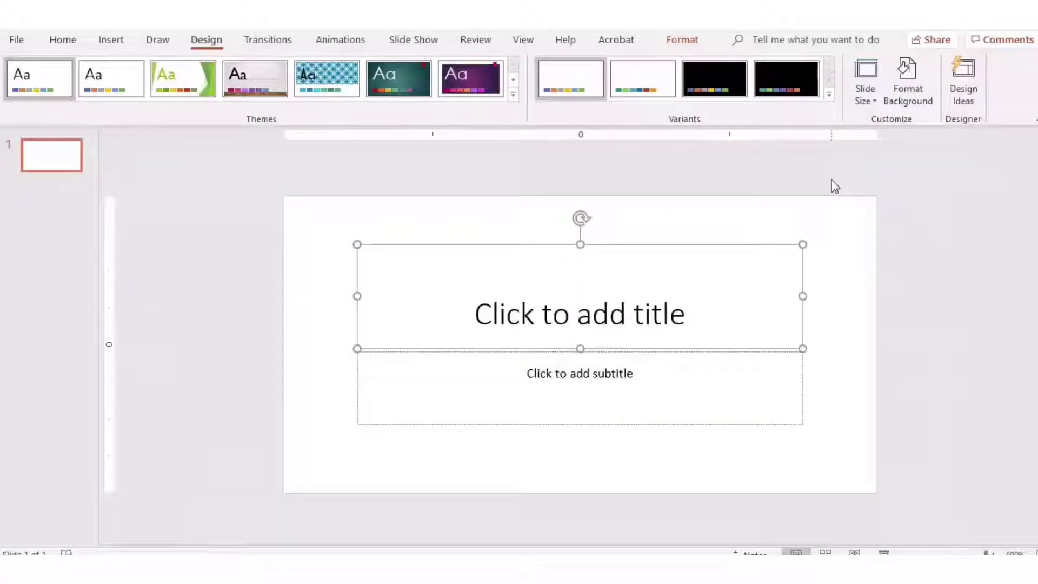
- Fill the slide background with a solid custom colour of Red 241, Green 241, Blue 241
left_click(925, 106)
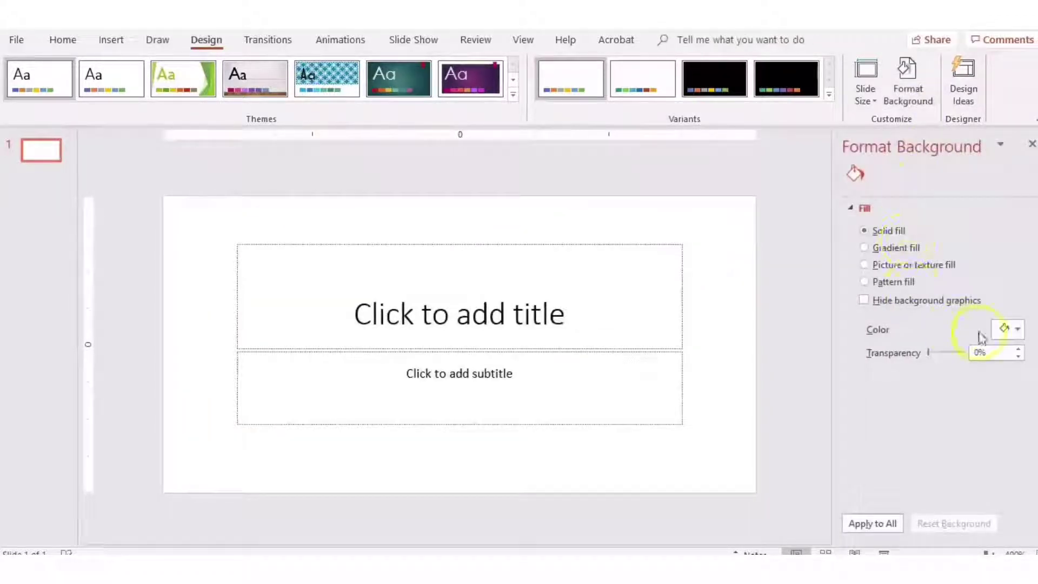
left_click(1019, 331)
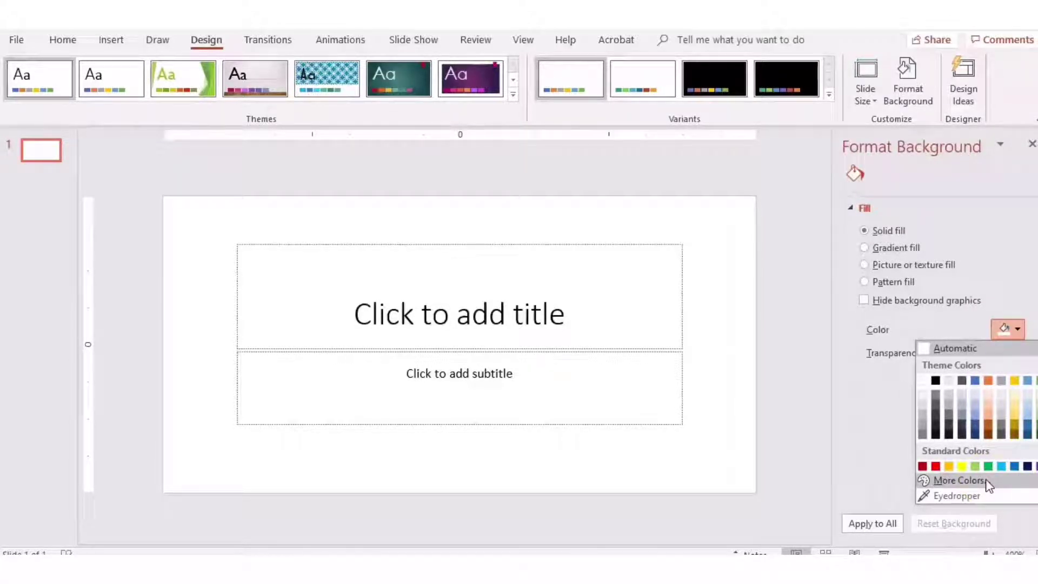
left_click(958, 480)
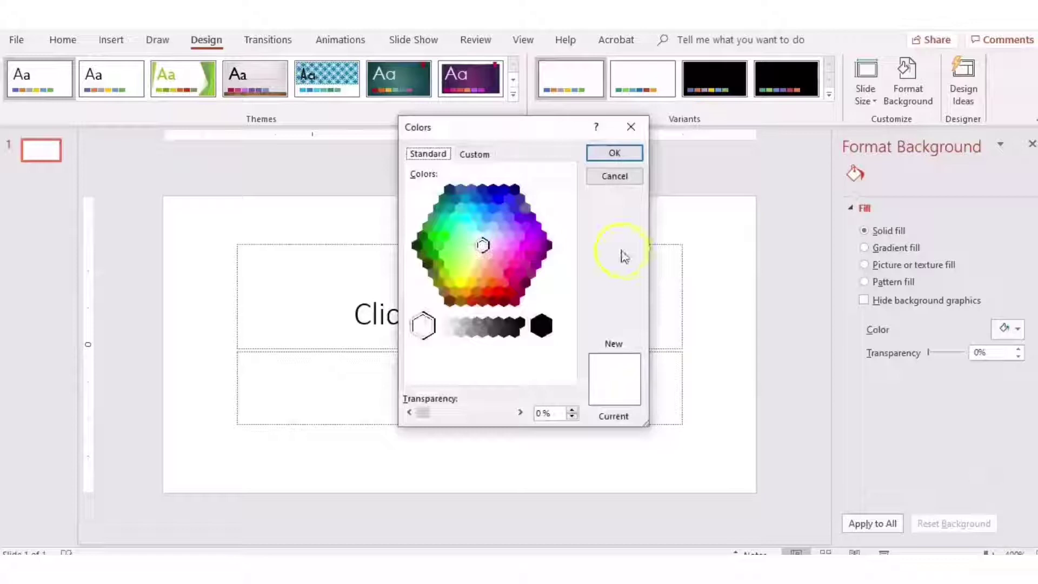
left_click(471, 153)
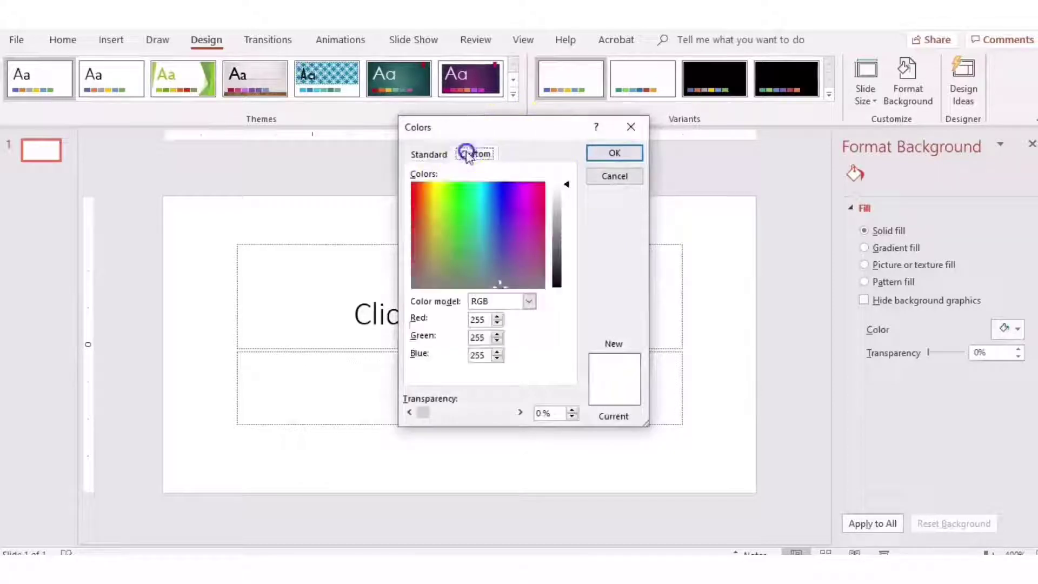
double_click(482, 320)
type("24")
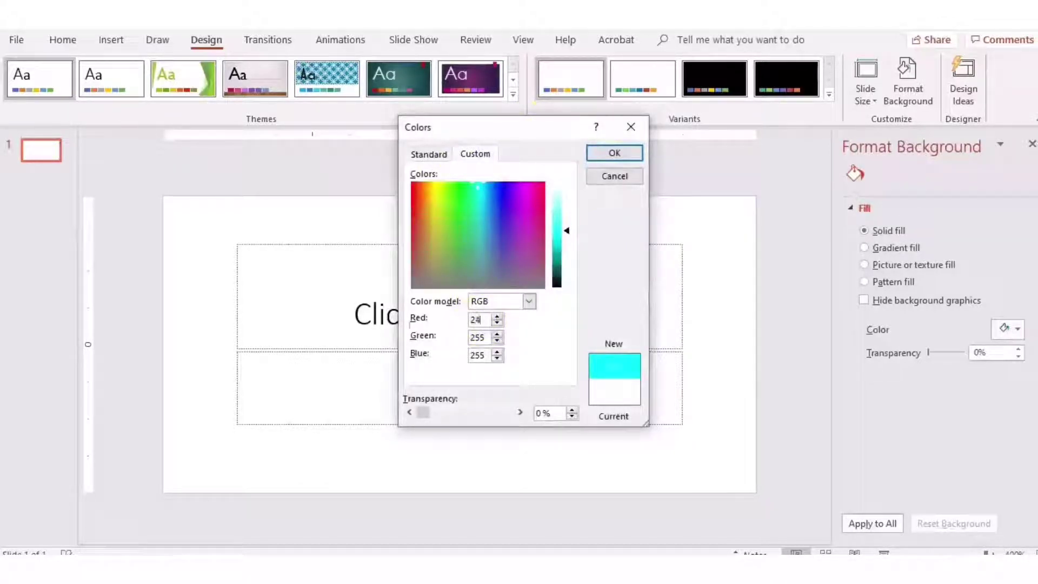
type("1")
double_click(485, 336)
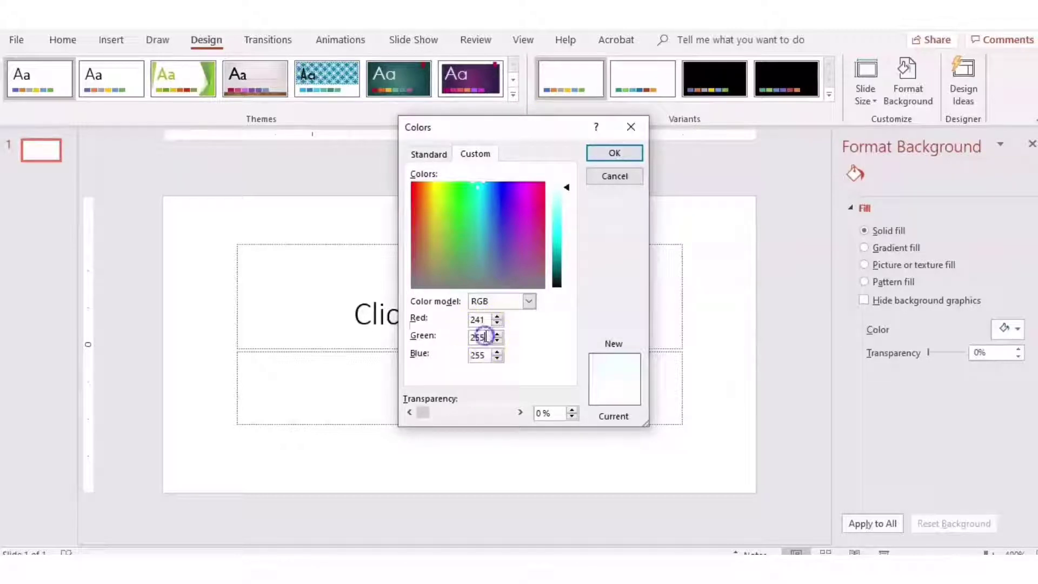
type("241")
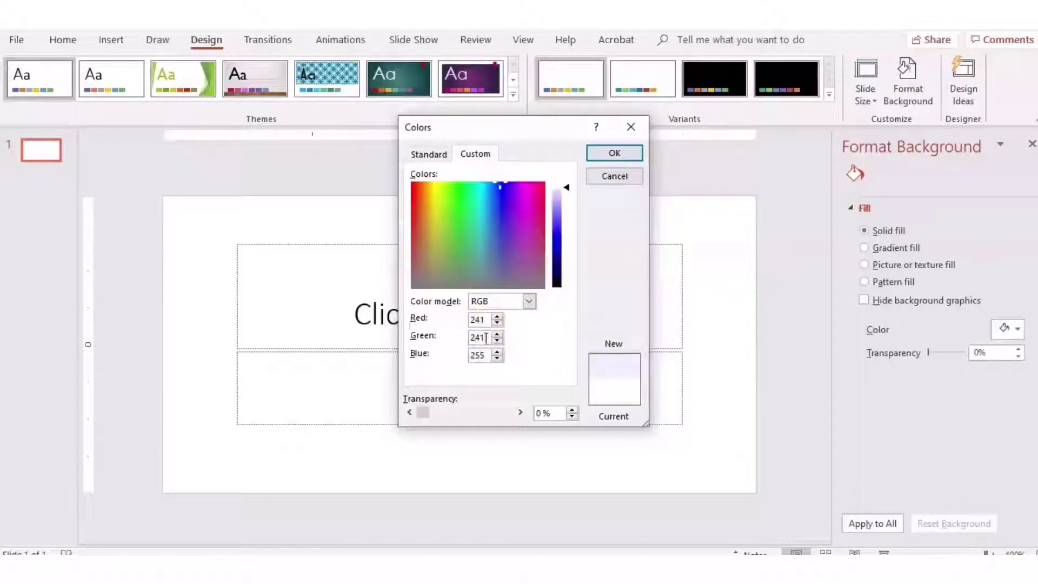
double_click(485, 354)
type("241")
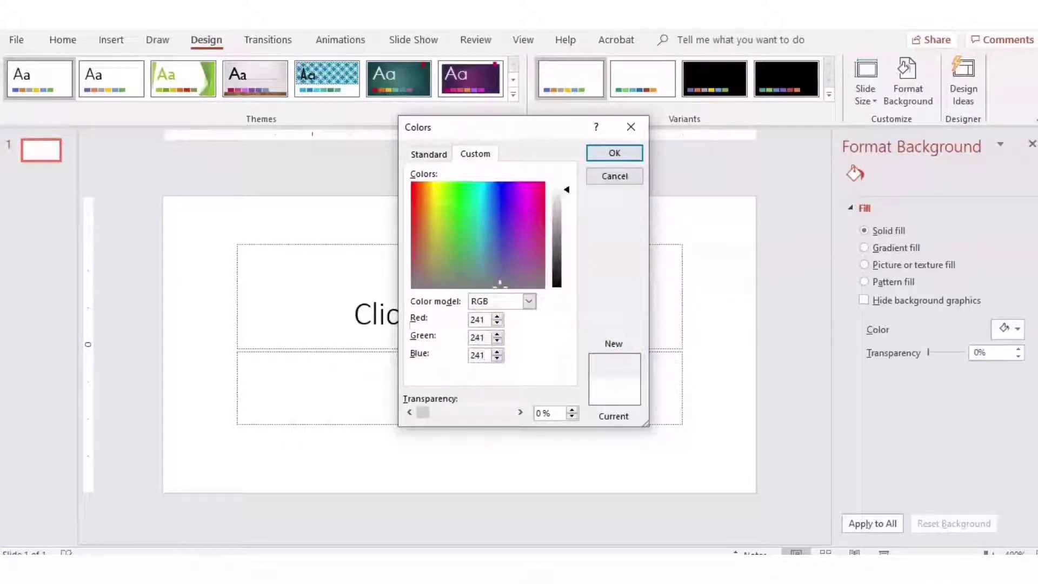
left_click(608, 152)
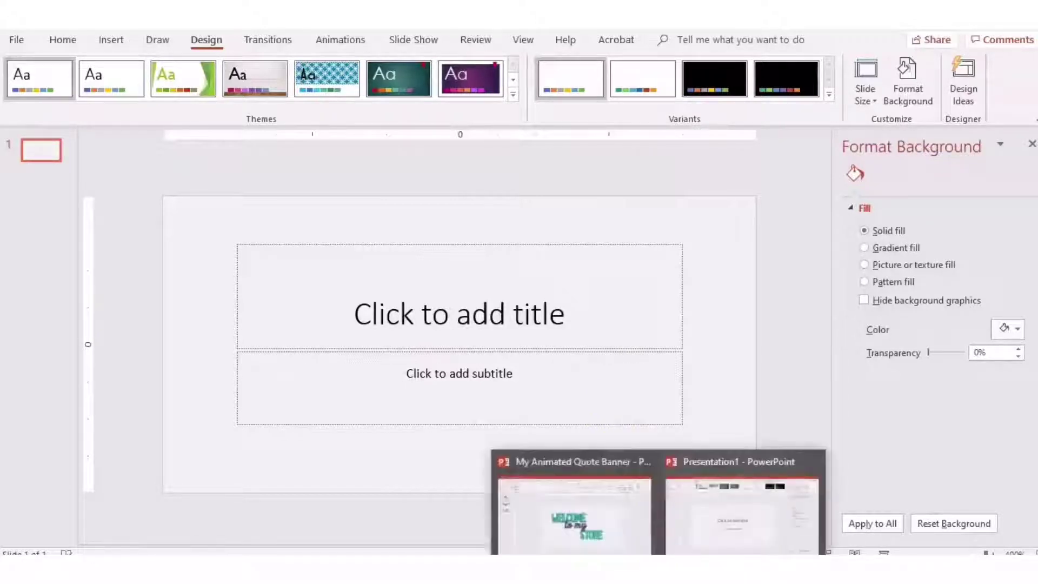
- Switch to My Animated Quote Banner and view slide 2, the freebie slide, then the welcome slide
left_click(604, 508)
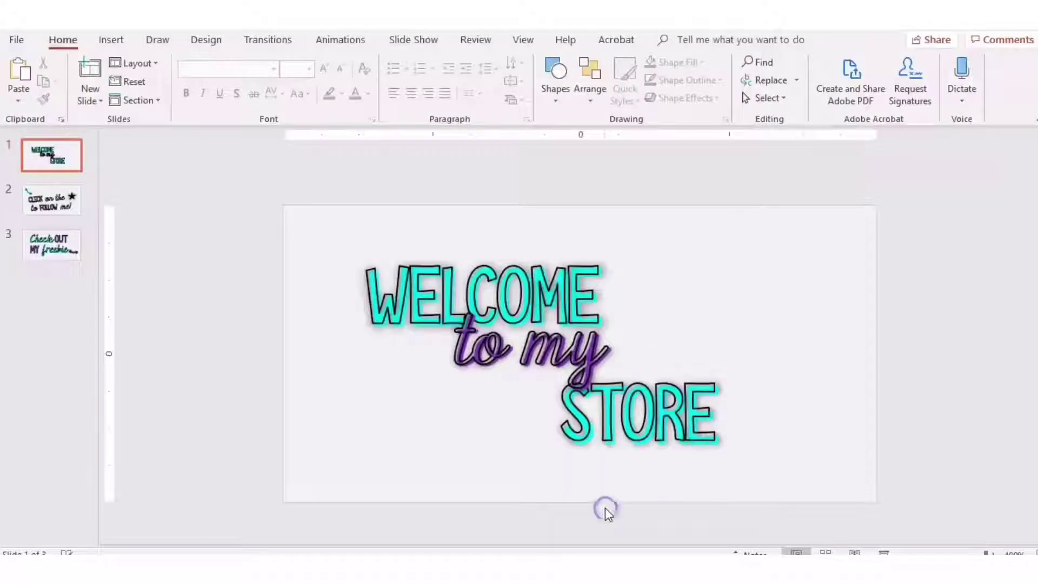
left_click(51, 200)
left_click(61, 249)
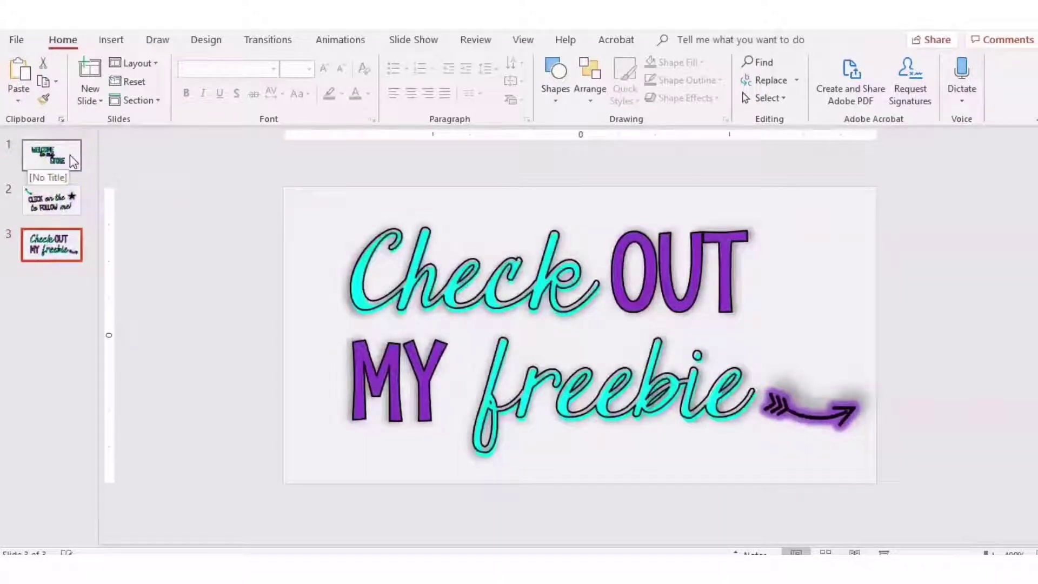
left_click(70, 155)
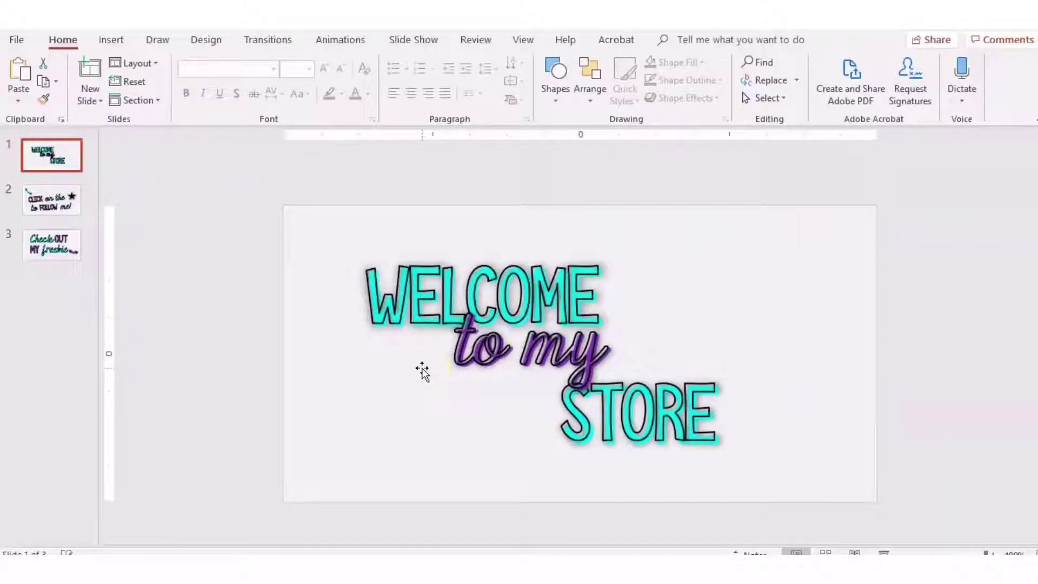
- Save all three slides of My Animated Quote Banner as PNG images
left_click(18, 41)
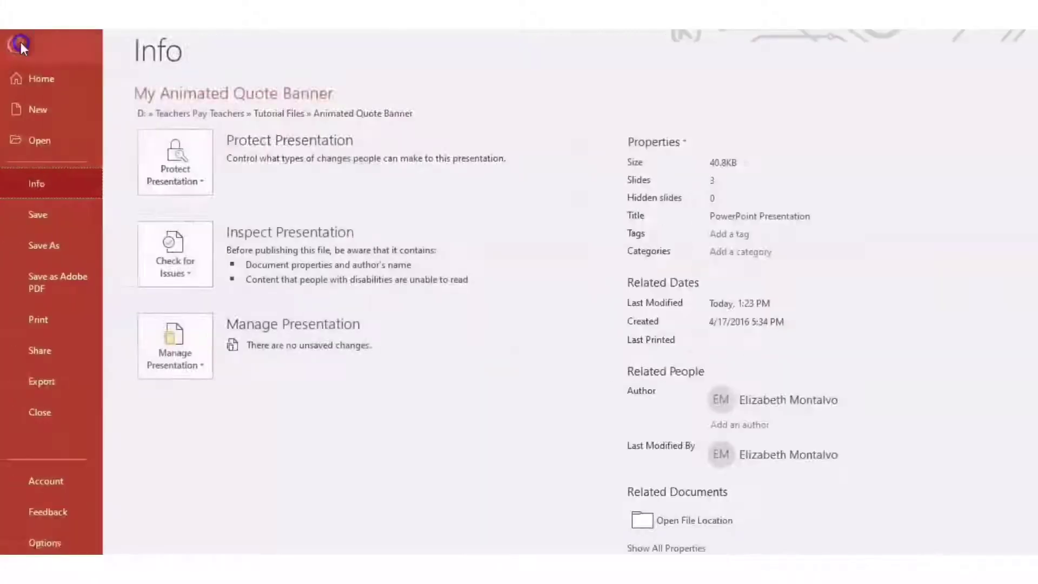
left_click(51, 245)
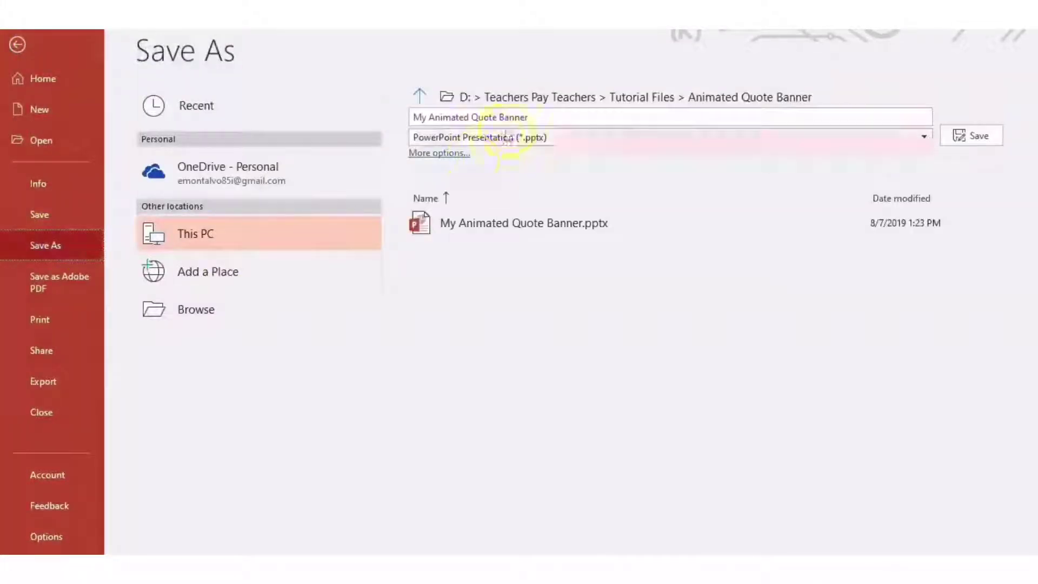
left_click(518, 138)
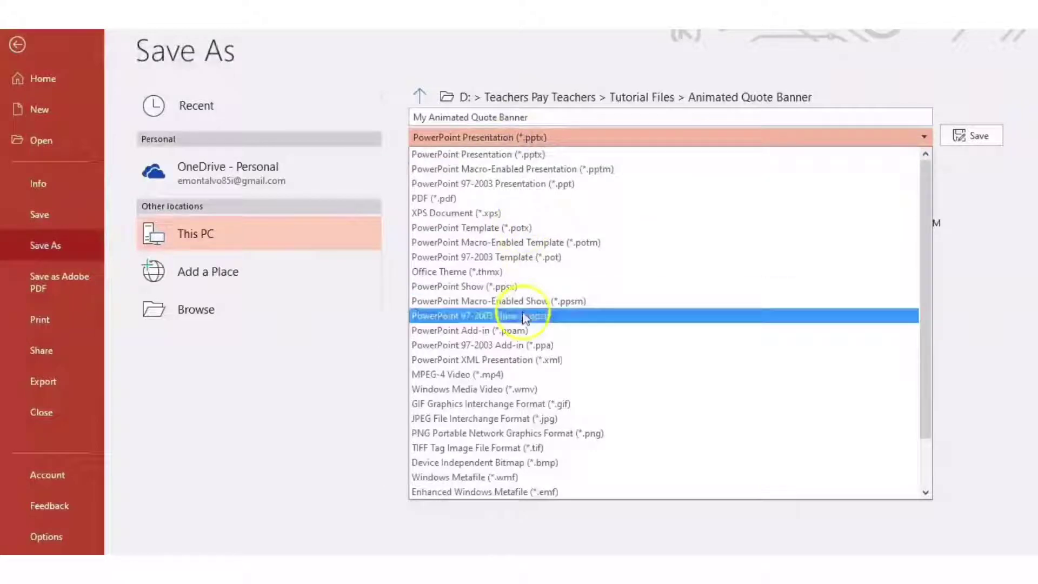
left_click(499, 433)
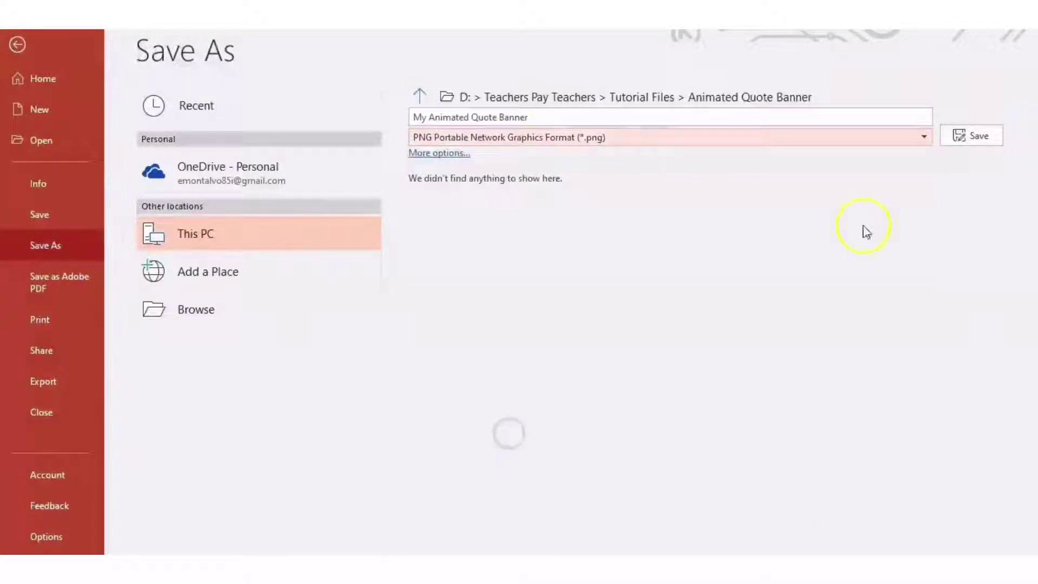
left_click(959, 134)
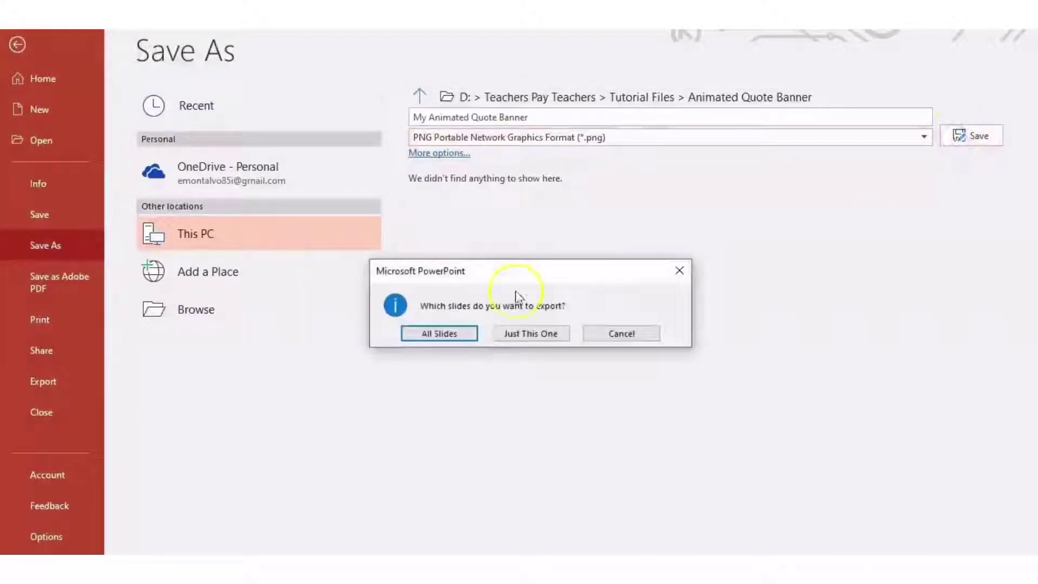
left_click(451, 337)
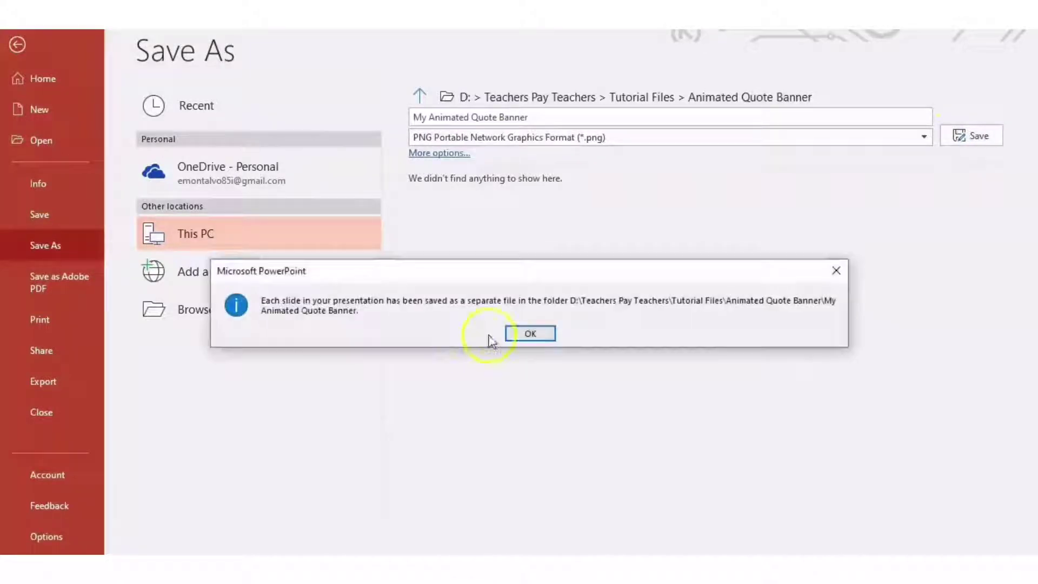
left_click(529, 334)
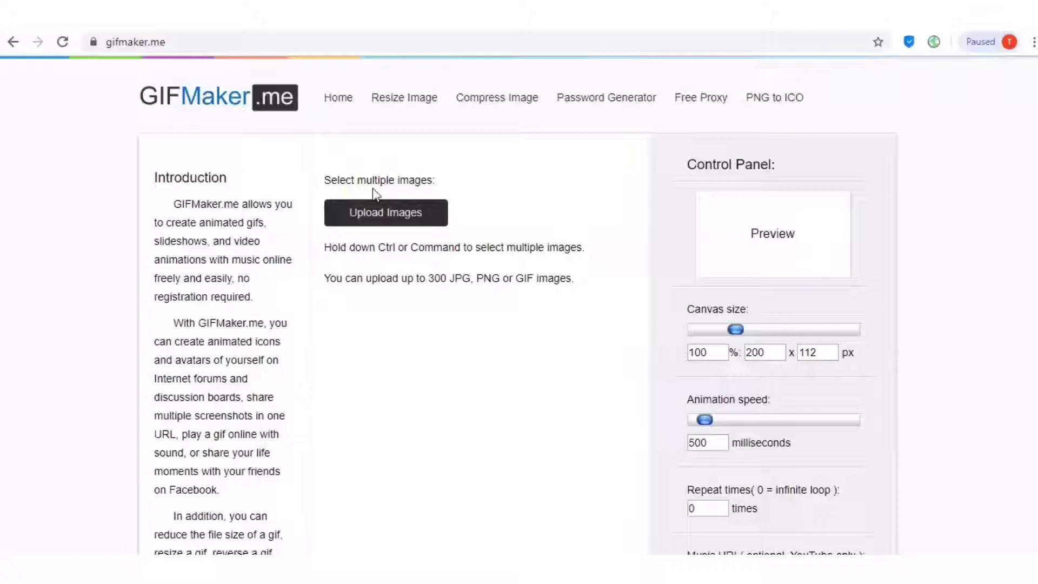
- Select Slide1, Slide2 and Slide3 and upload them to GIFMaker.me
left_click(387, 214)
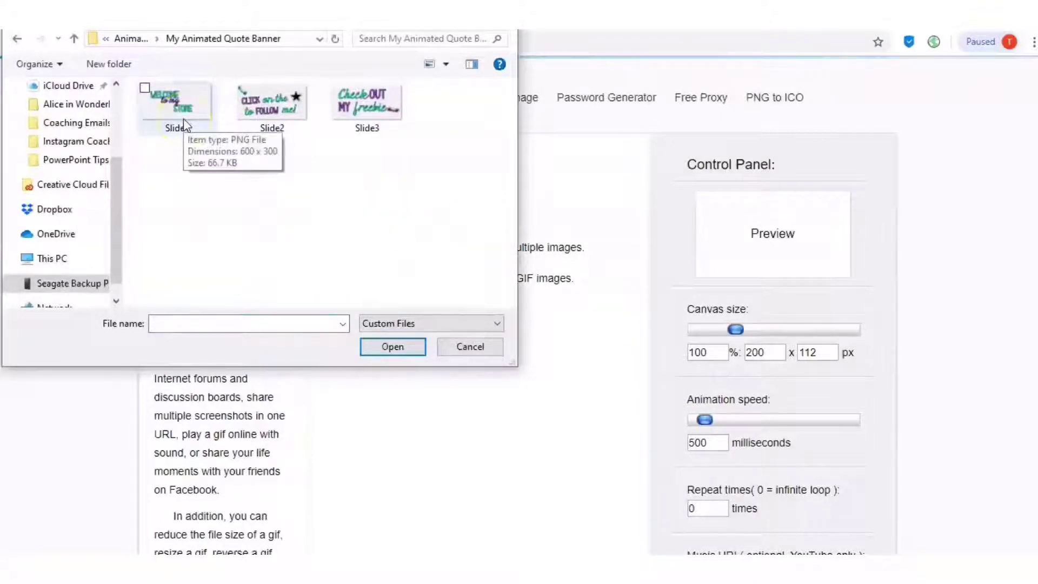
left_click(183, 118)
left_click(352, 108, "shift")
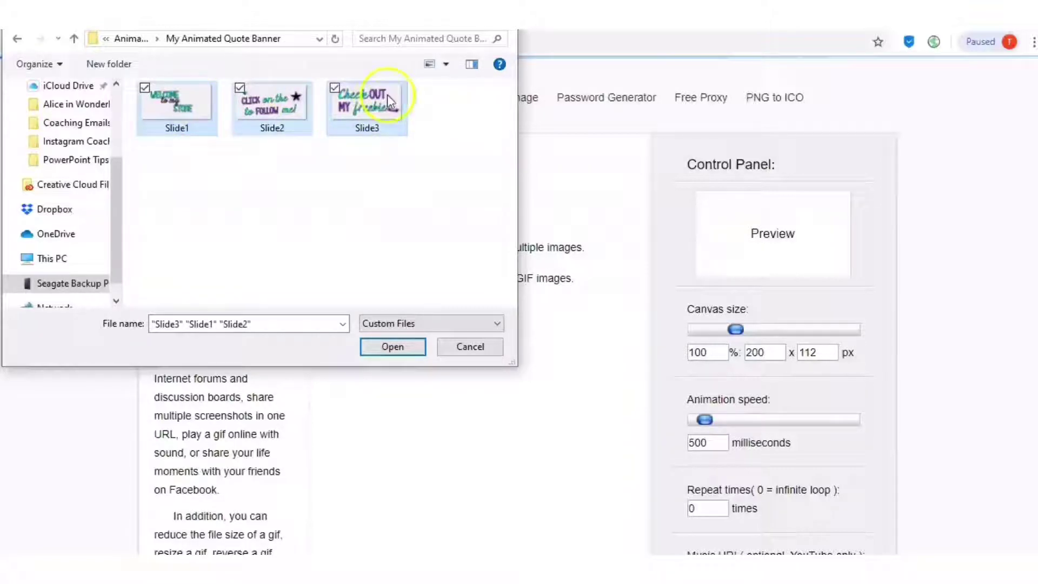
left_click(397, 357)
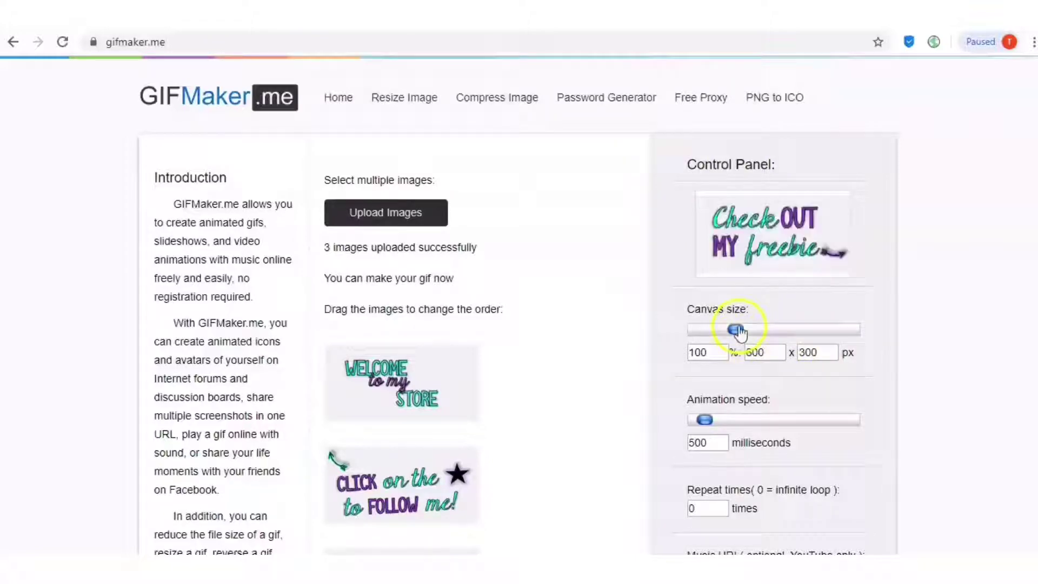
- Set the canvas size to 70% (420x210) and the animation speed to 1400 ms
left_click_drag(739, 332, 715, 336)
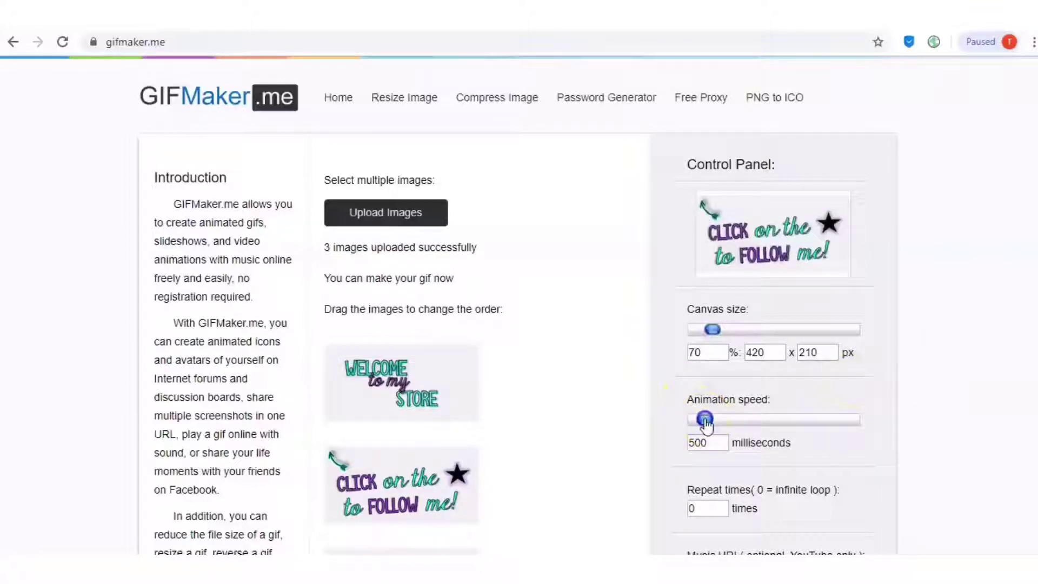
left_click_drag(705, 423, 720, 426)
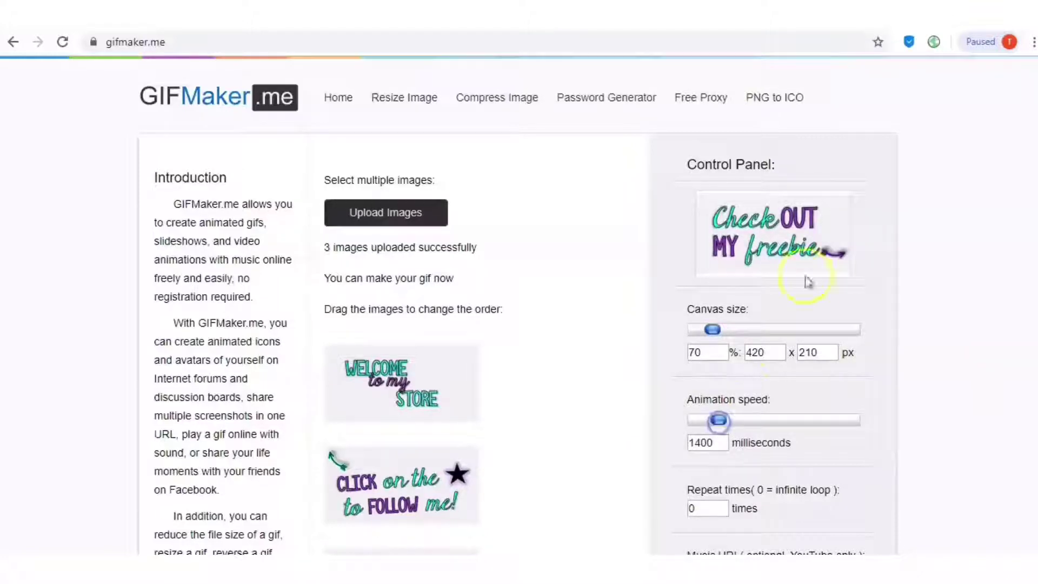
left_click(901, 319)
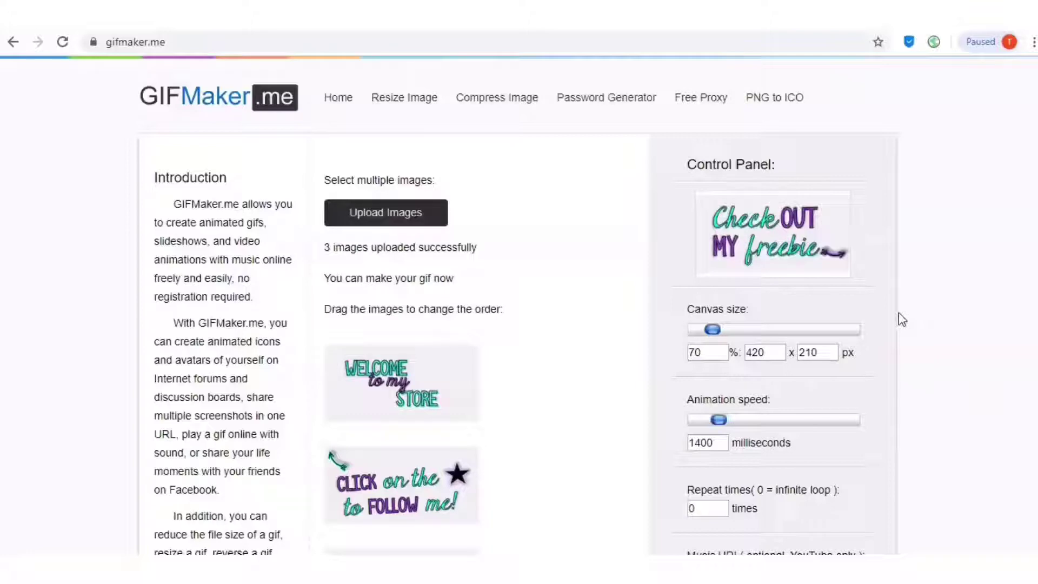
- Create the GIF animation from the three slides and download it
scroll(850, 339, "down", 6)
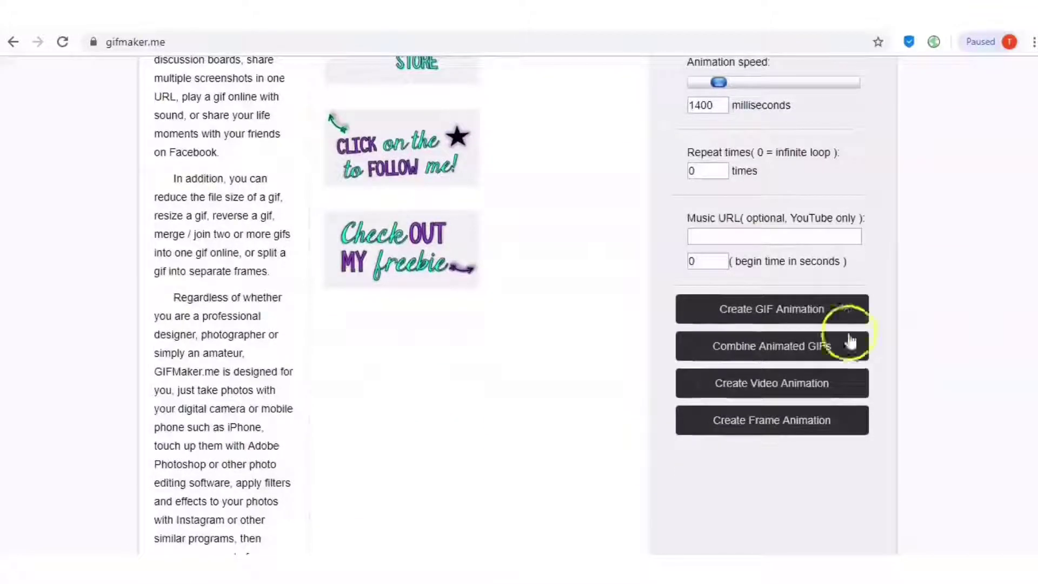
left_click(813, 318)
left_click(847, 399)
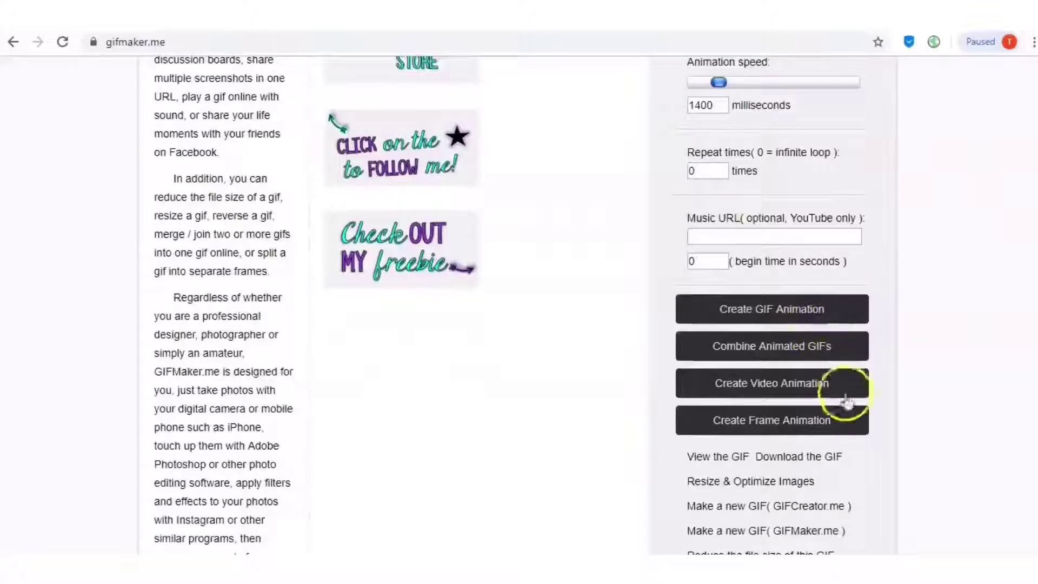
left_click(817, 456)
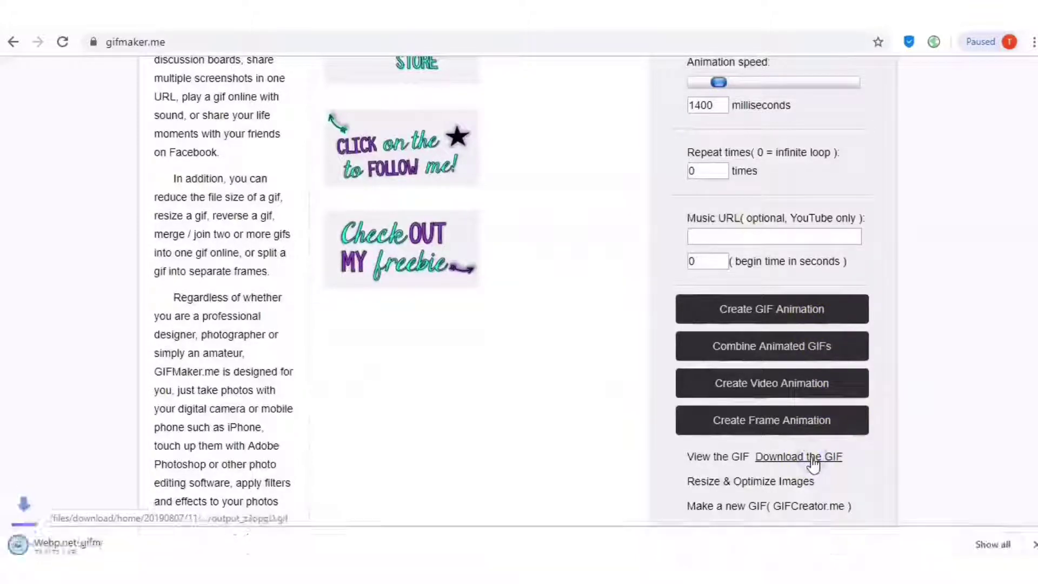
left_click(632, 81)
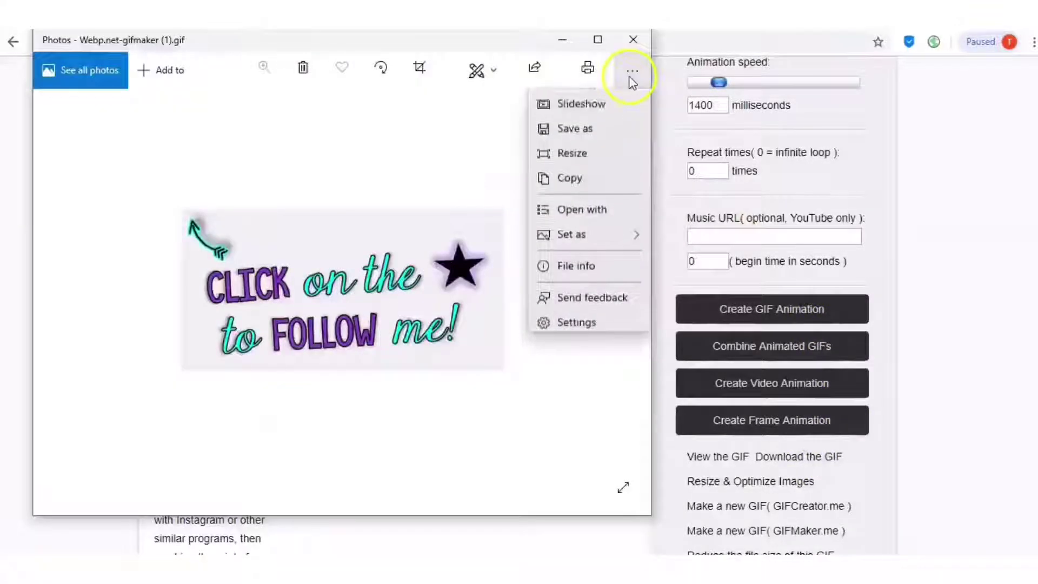
- Save a copy of the GIF as Webp.net-gifmaker (1) and close Photos
left_click(601, 131)
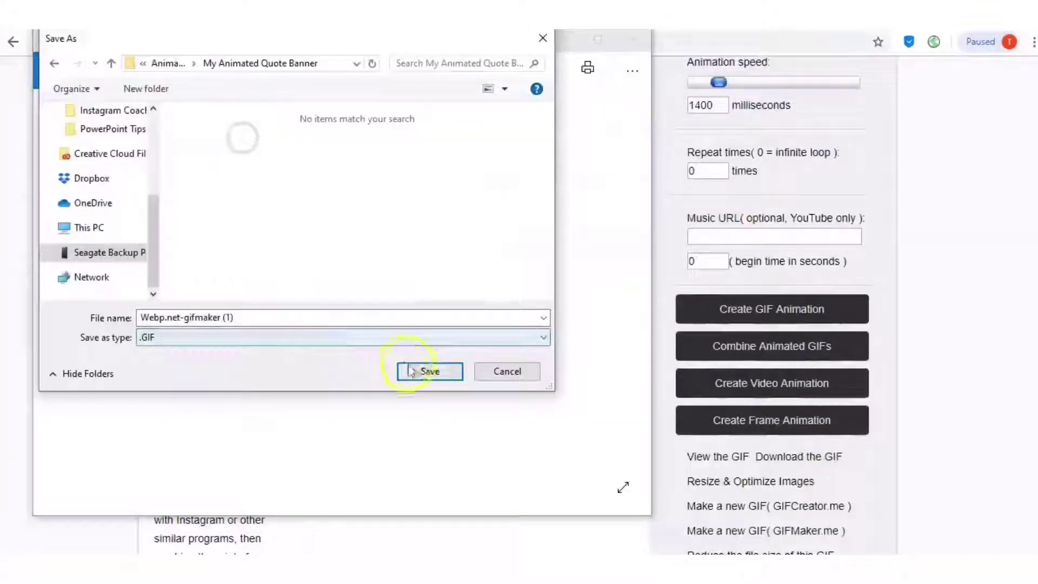
left_click(424, 373)
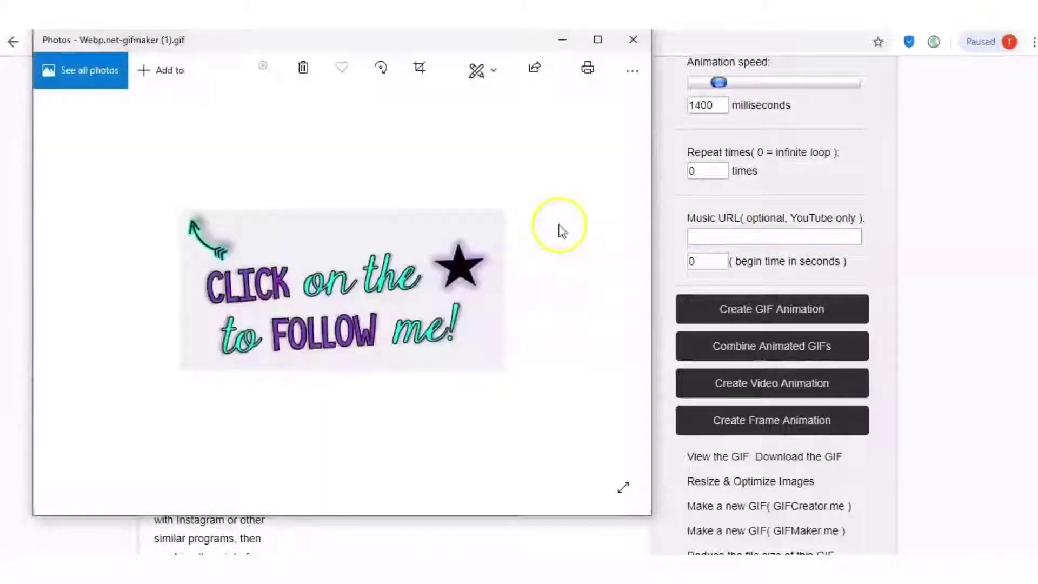
left_click(633, 40)
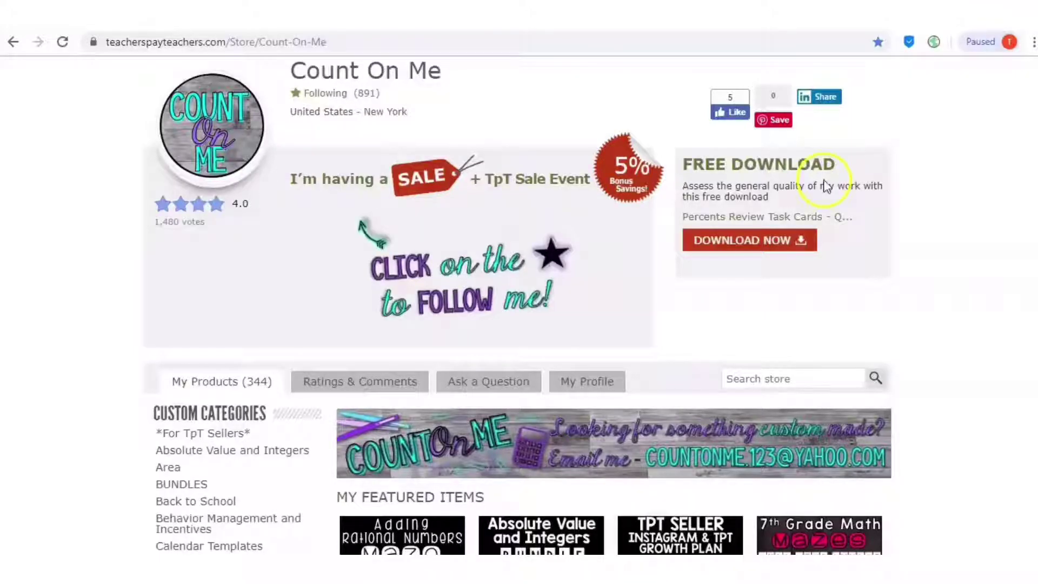
- Go to My Account > Store Profile and open the profile's EDIT form
scroll(994, 103, "up", 3)
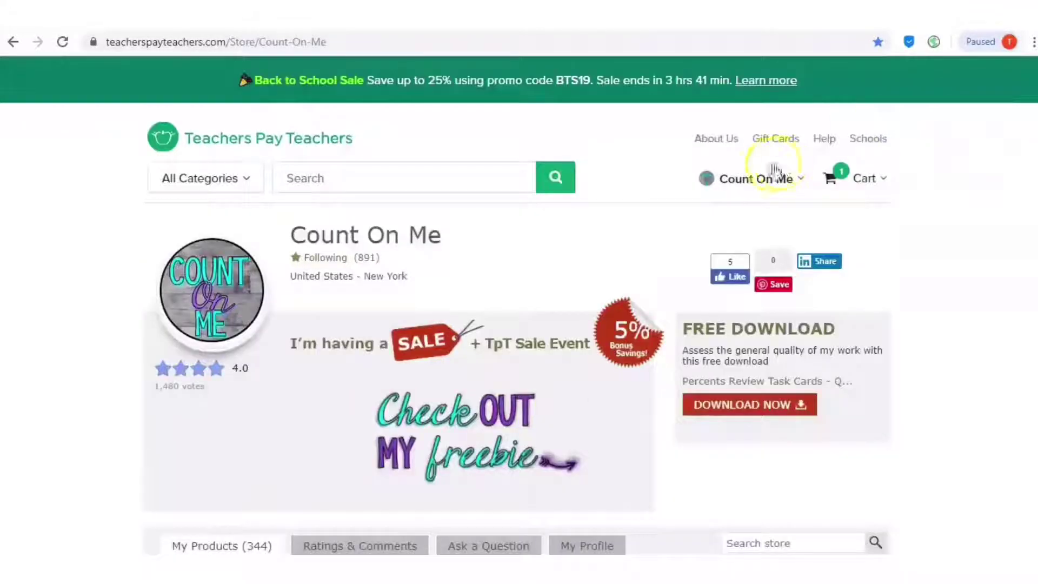
left_click(790, 184)
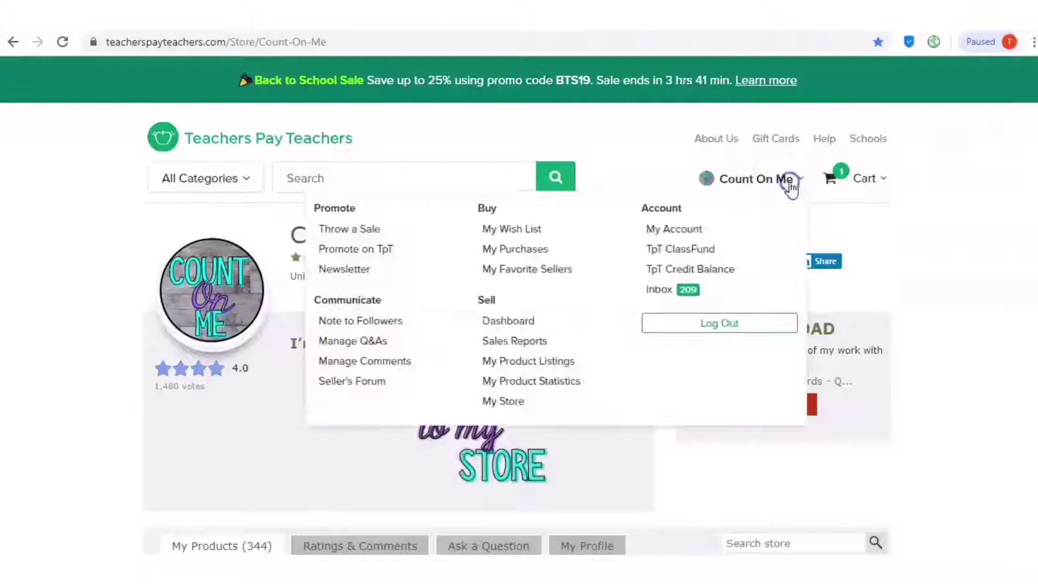
left_click(716, 232)
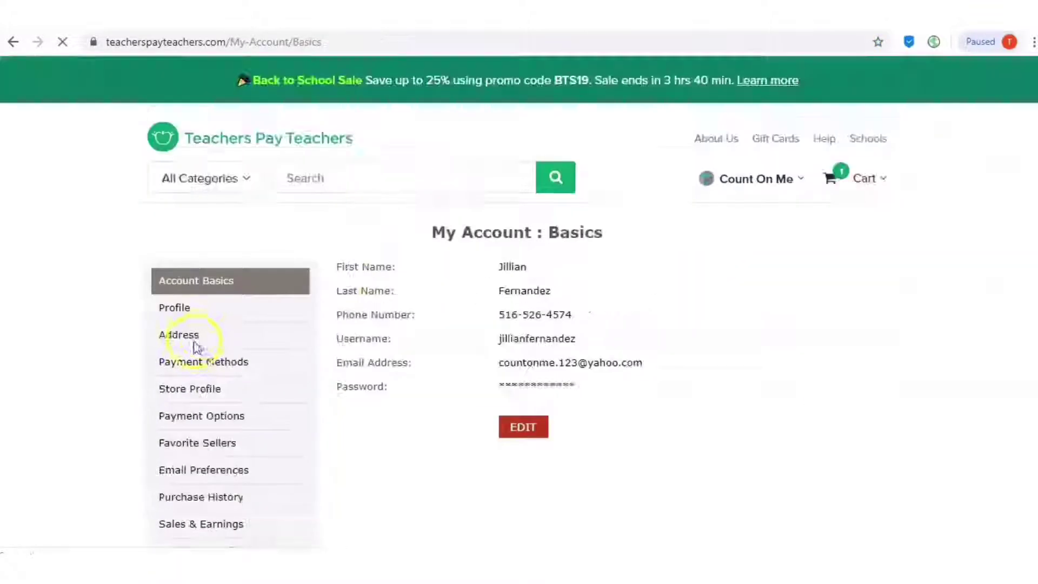
left_click(195, 388)
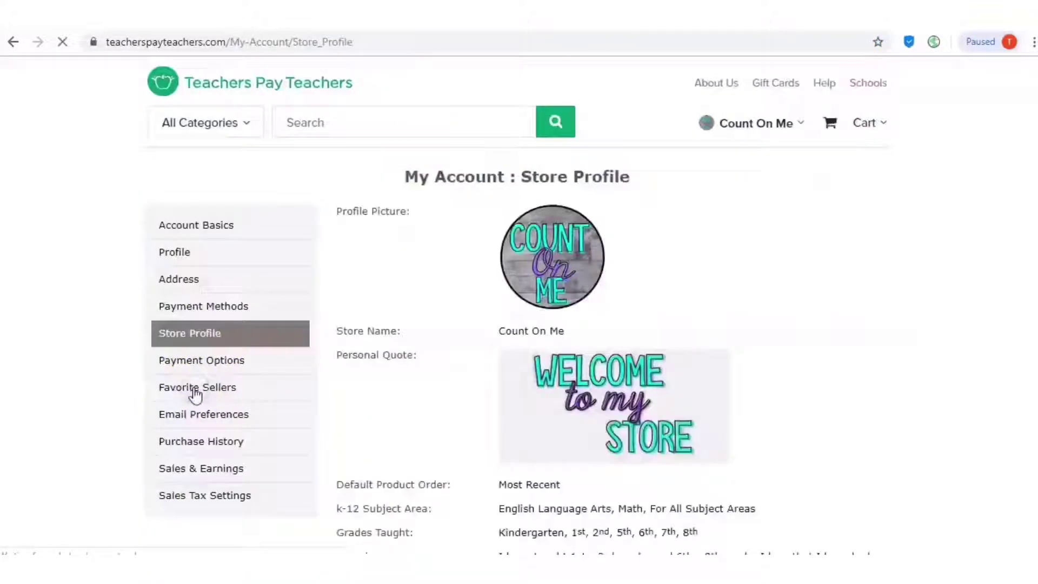
scroll(1035, 135, "down", 4)
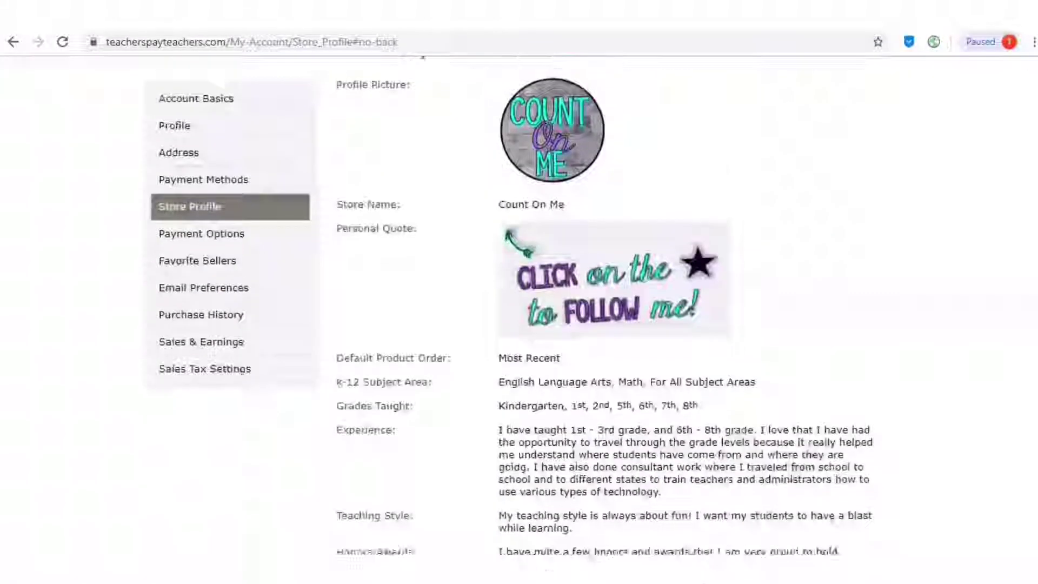
scroll(656, 211, "down", 5)
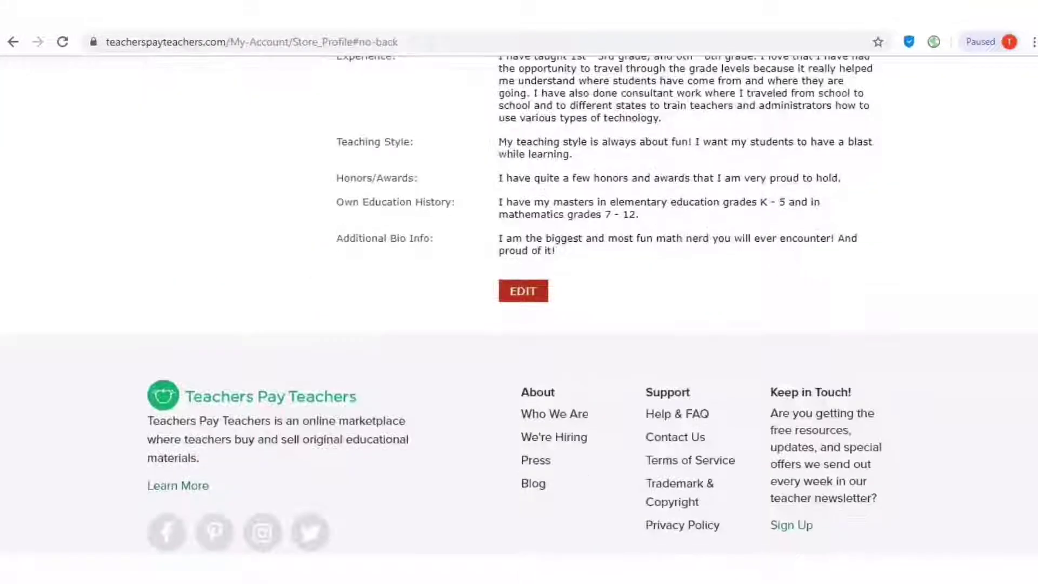
left_click(523, 292)
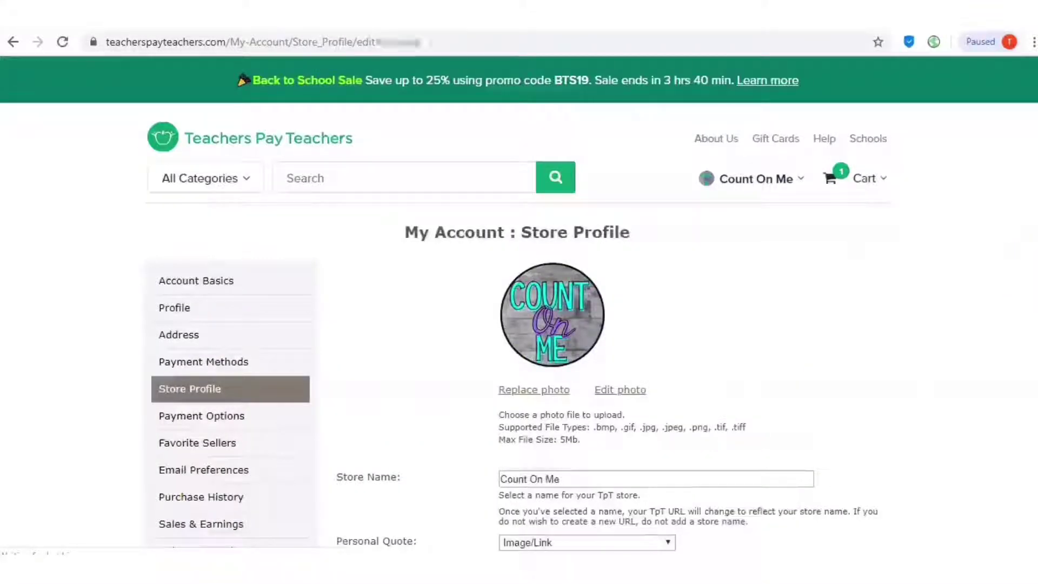
- Keep the Personal Quote type on Image/Link and save the store profile
right_click(1037, 200)
key("Escape")
scroll(594, 325, "down", 5)
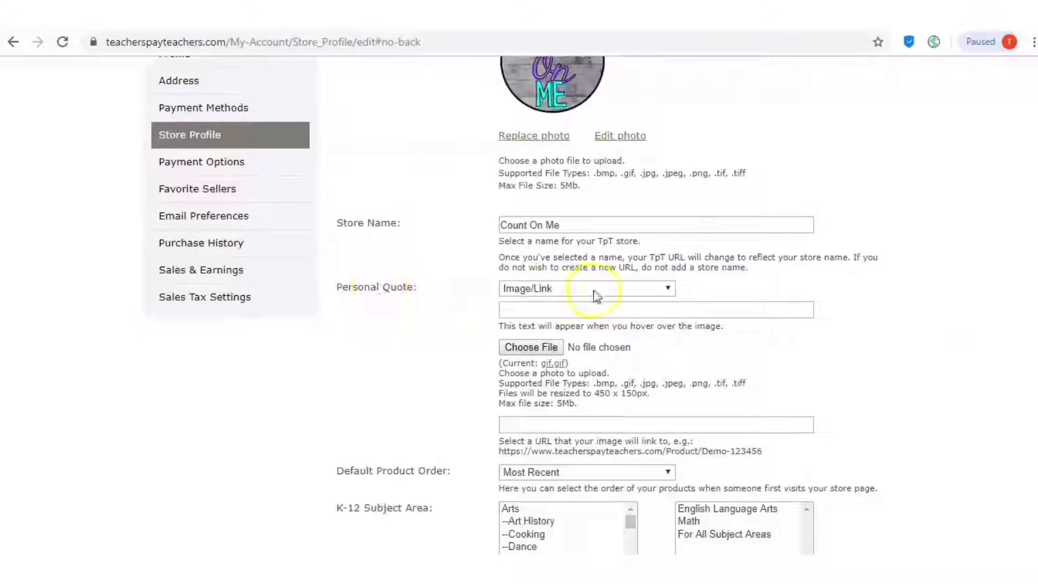
left_click(669, 289)
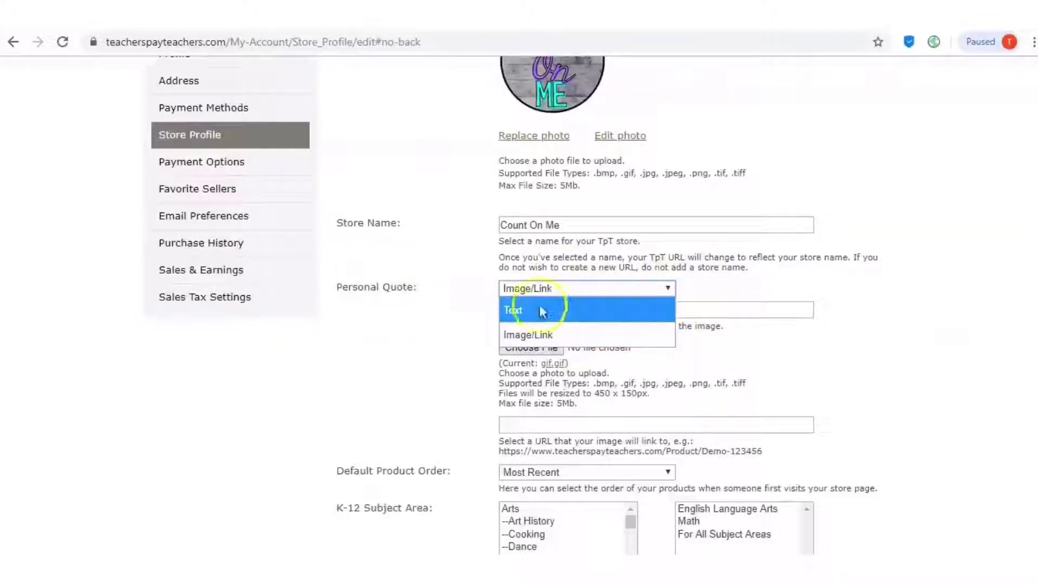
left_click(657, 339)
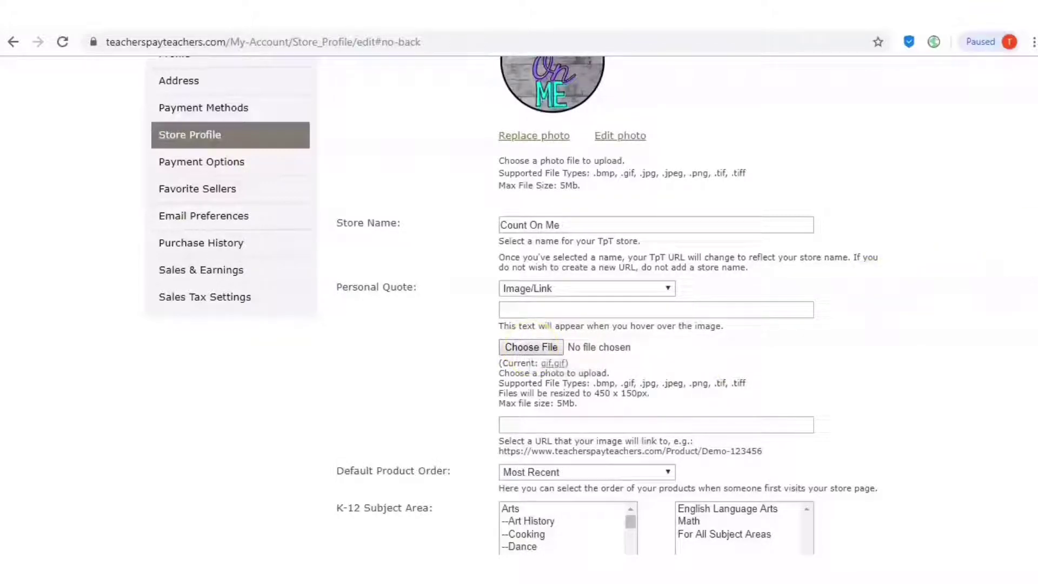
scroll(656, 303, "down", 15)
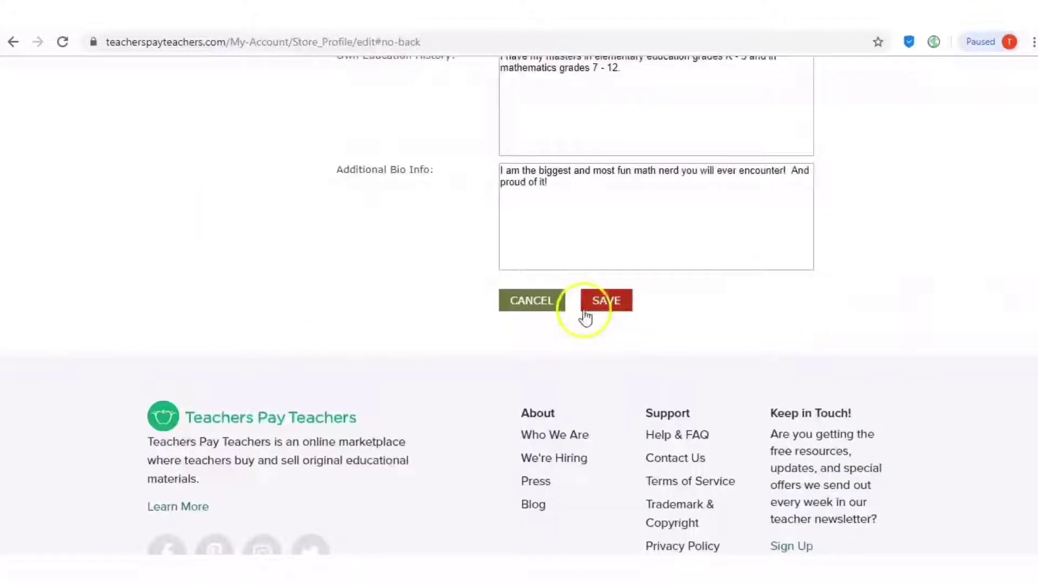
left_click(600, 302)
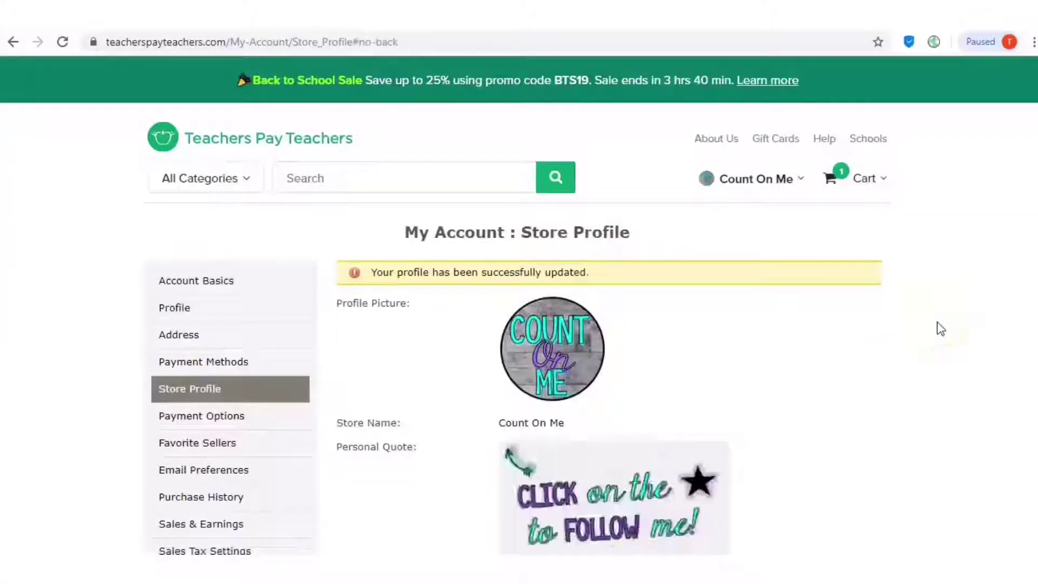
- Open the Count On Me store page via My Store in the account menu
left_click(786, 181)
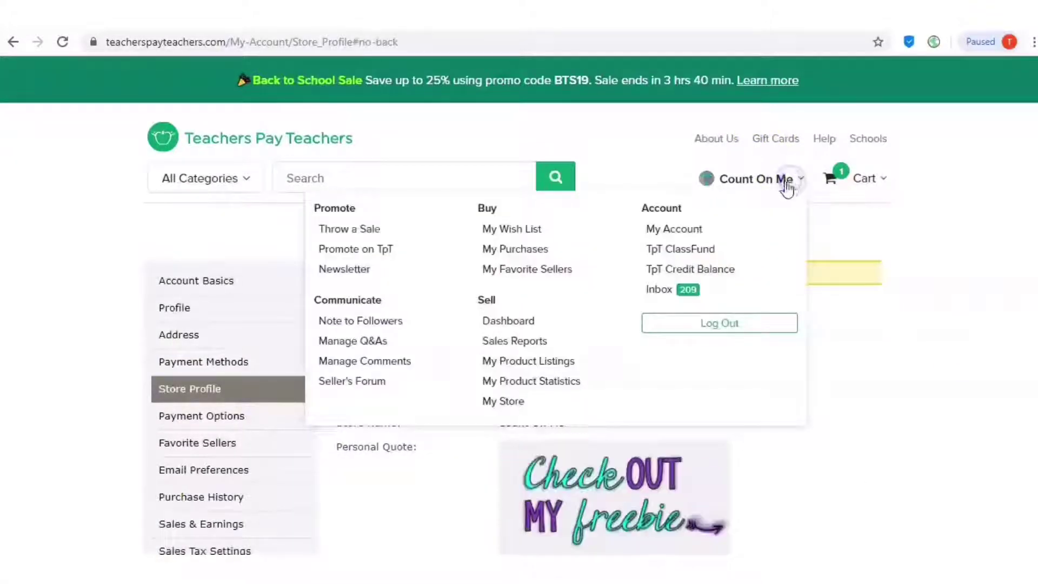
left_click(522, 404)
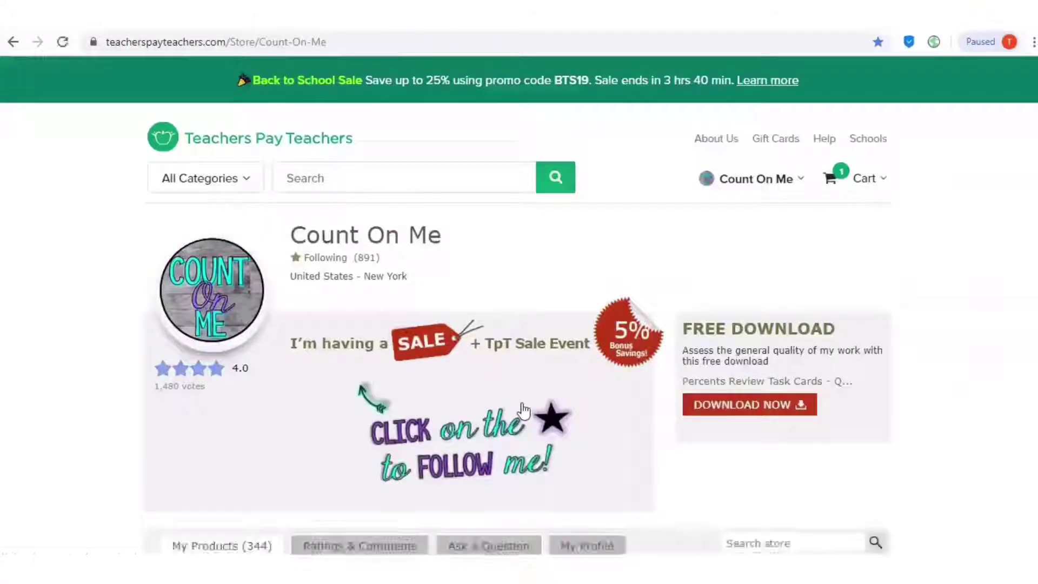
left_click(917, 304)
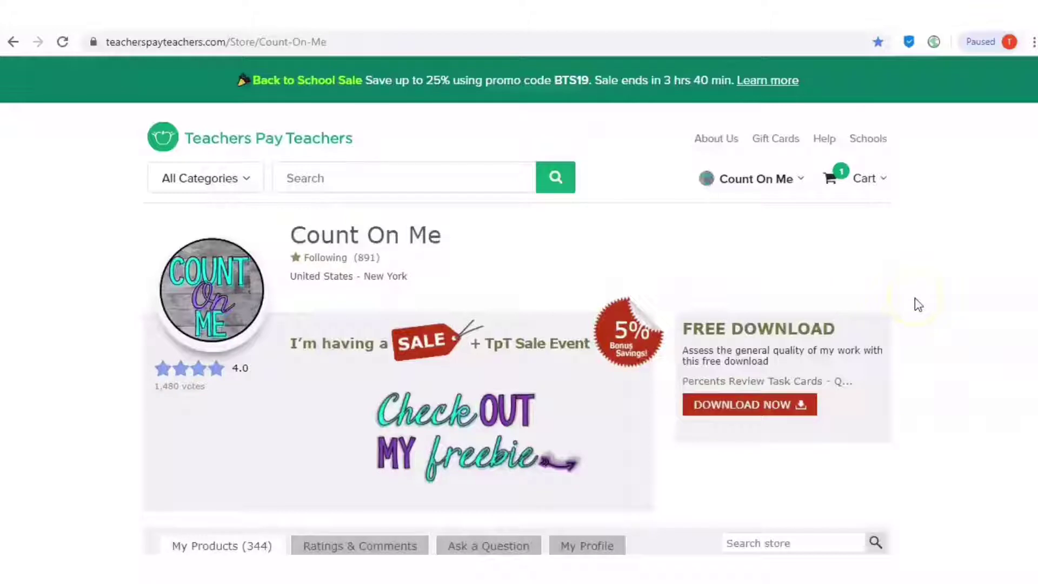